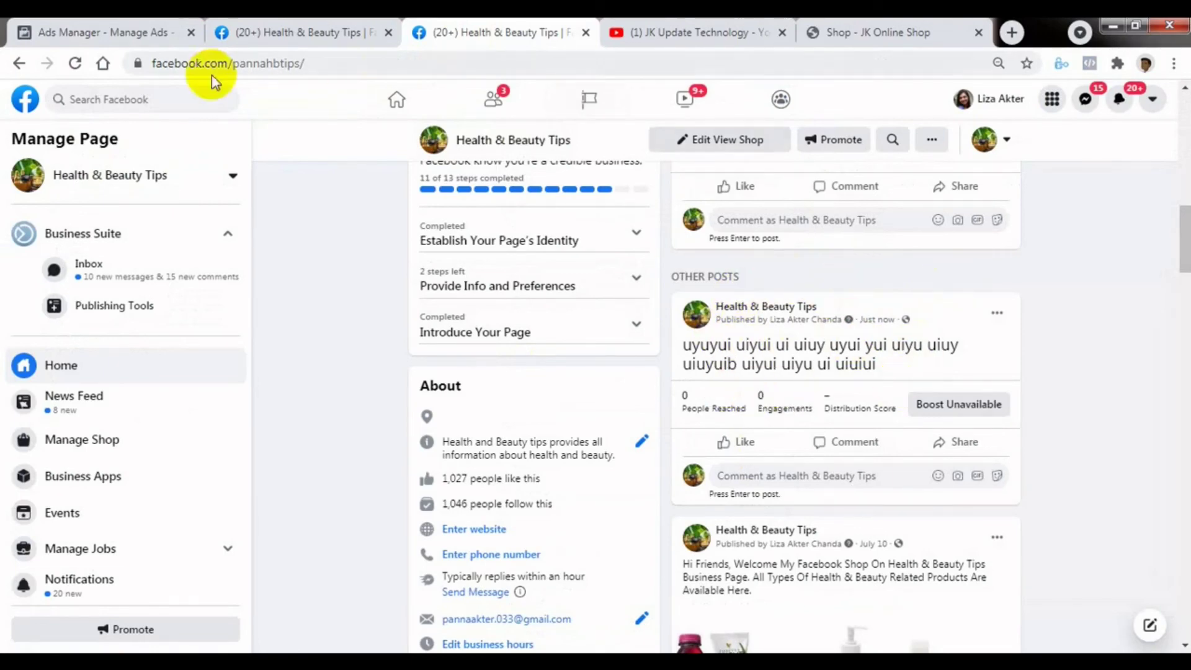
Switch to Ads Manager and set the new ad's Facebook Page to Health & Beauty Tips.
{"action": "left_click", "coordinate": [34, 31]}
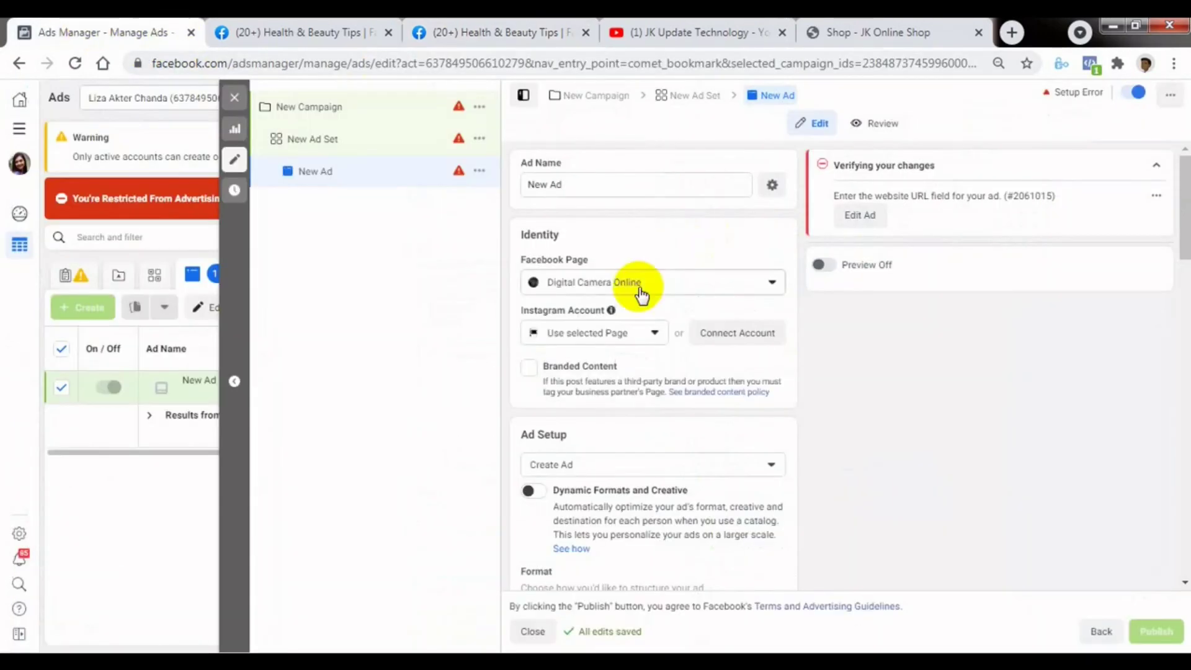
{"action": "left_click", "coordinate": [735, 286]}
{"action": "scroll", "coordinate": [775, 396], "scroll_direction": "down", "scroll_amount": 2}
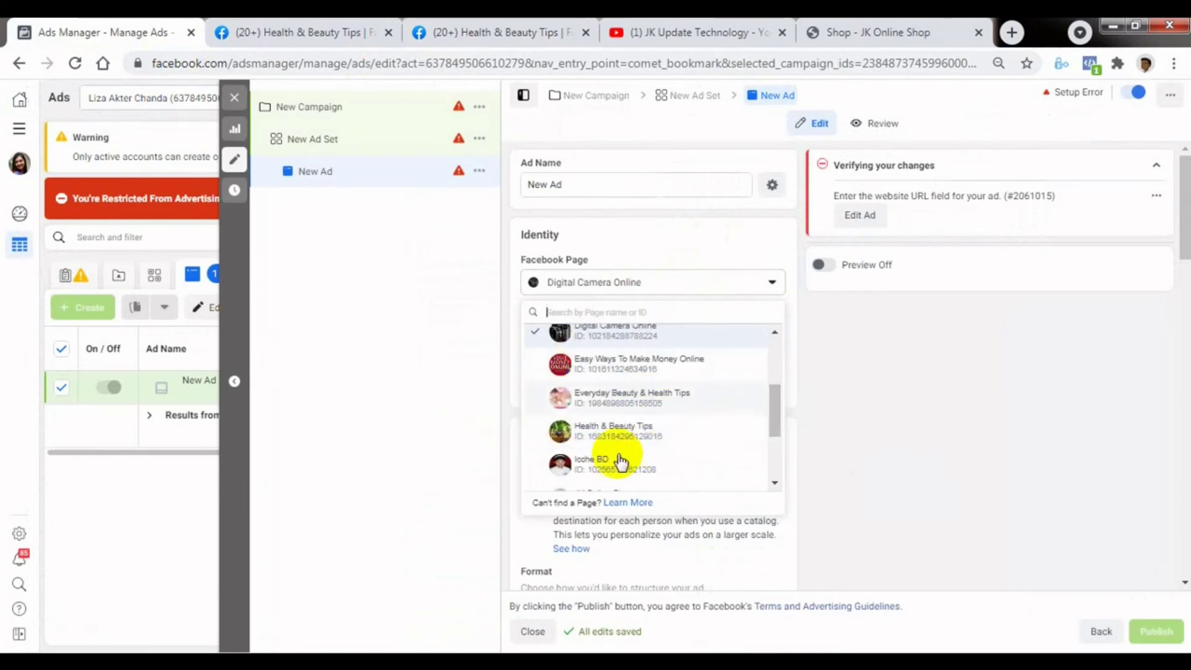
{"action": "left_click", "coordinate": [614, 431]}
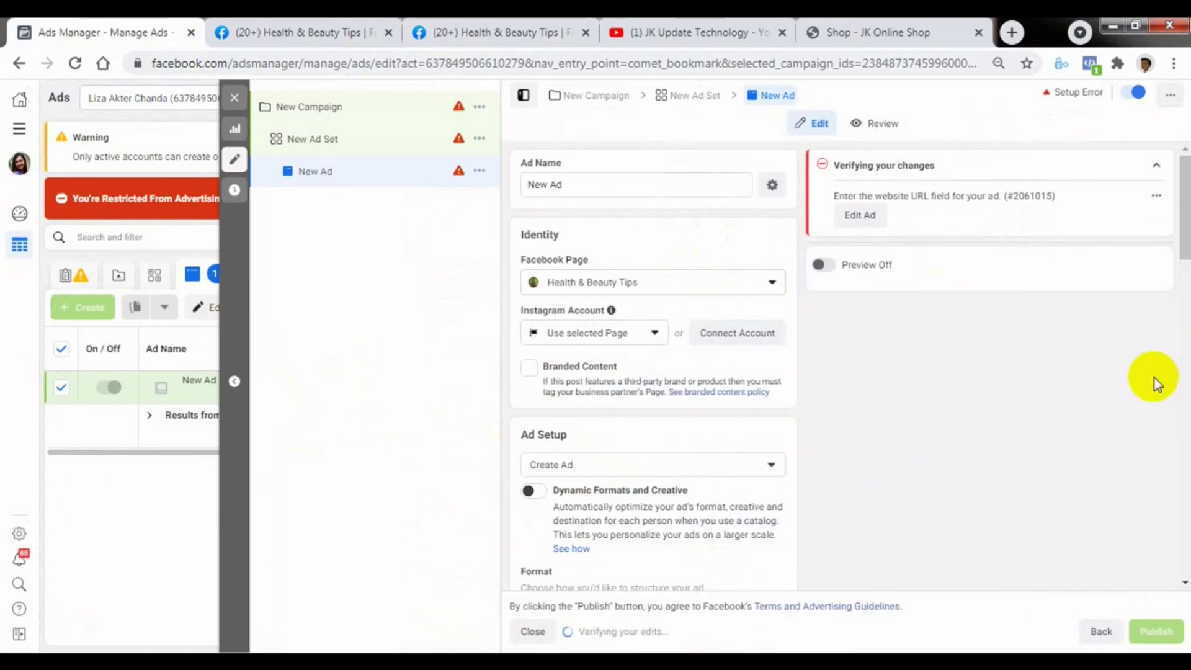
Turn on the Instant Experience option for the single image or video ad.
{"action": "scroll", "coordinate": [1172, 258], "scroll_direction": "down", "scroll_amount": 2}
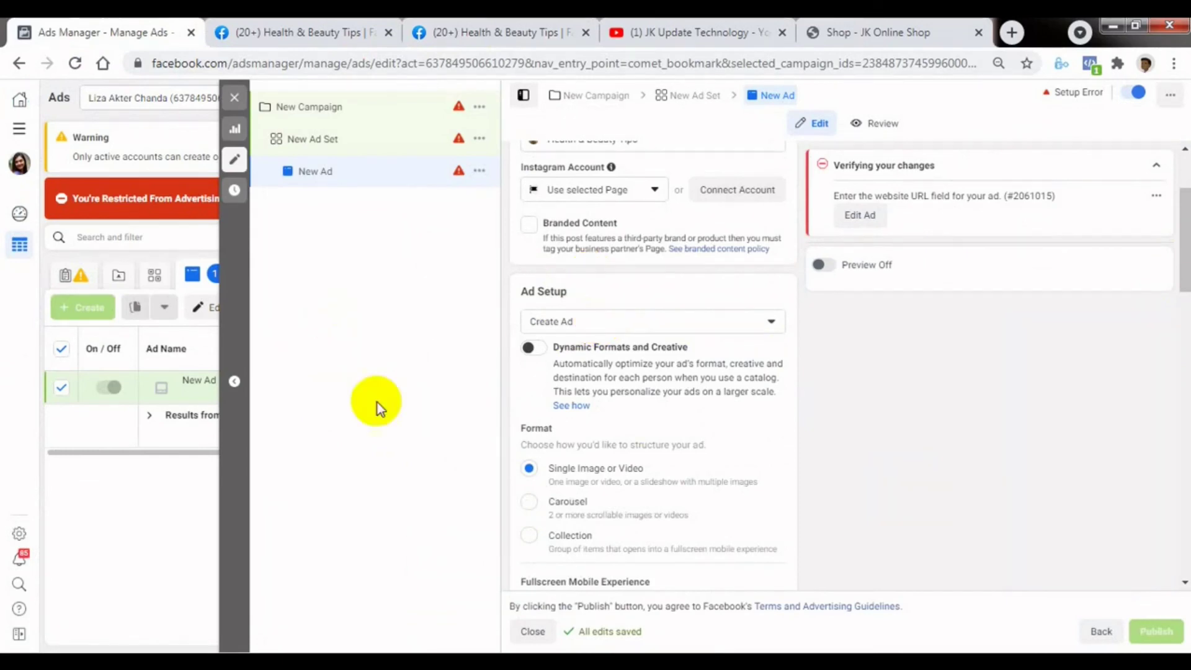
{"action": "scroll", "coordinate": [1175, 273], "scroll_direction": "down", "scroll_amount": 2}
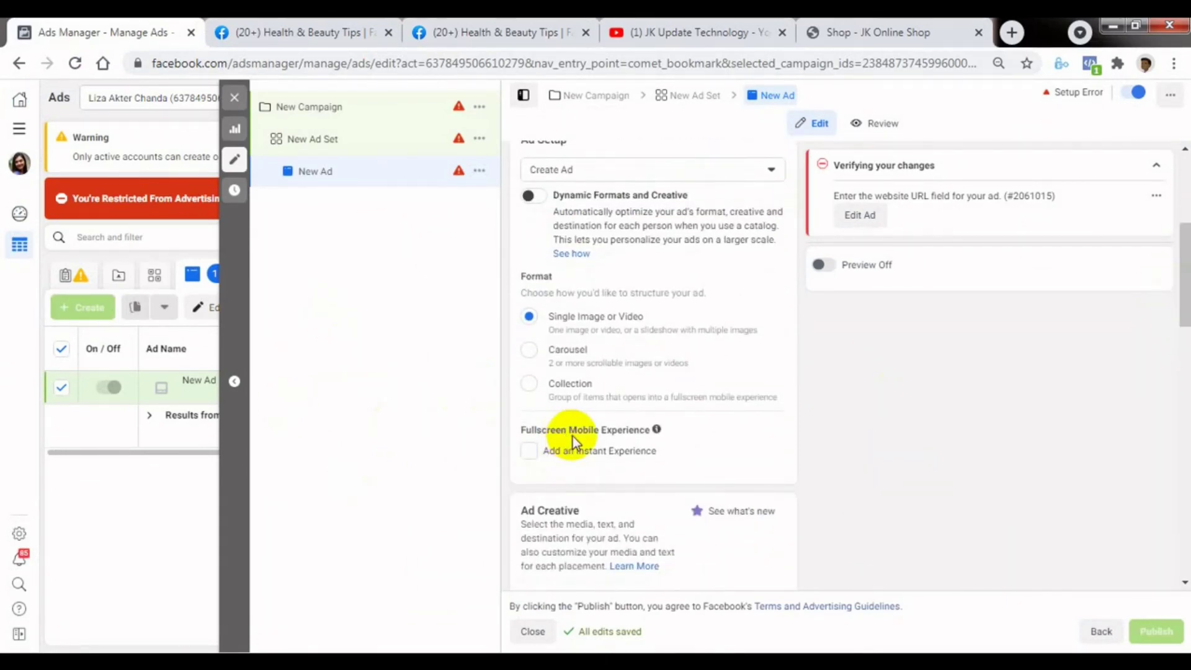
{"action": "left_click", "coordinate": [484, 31]}
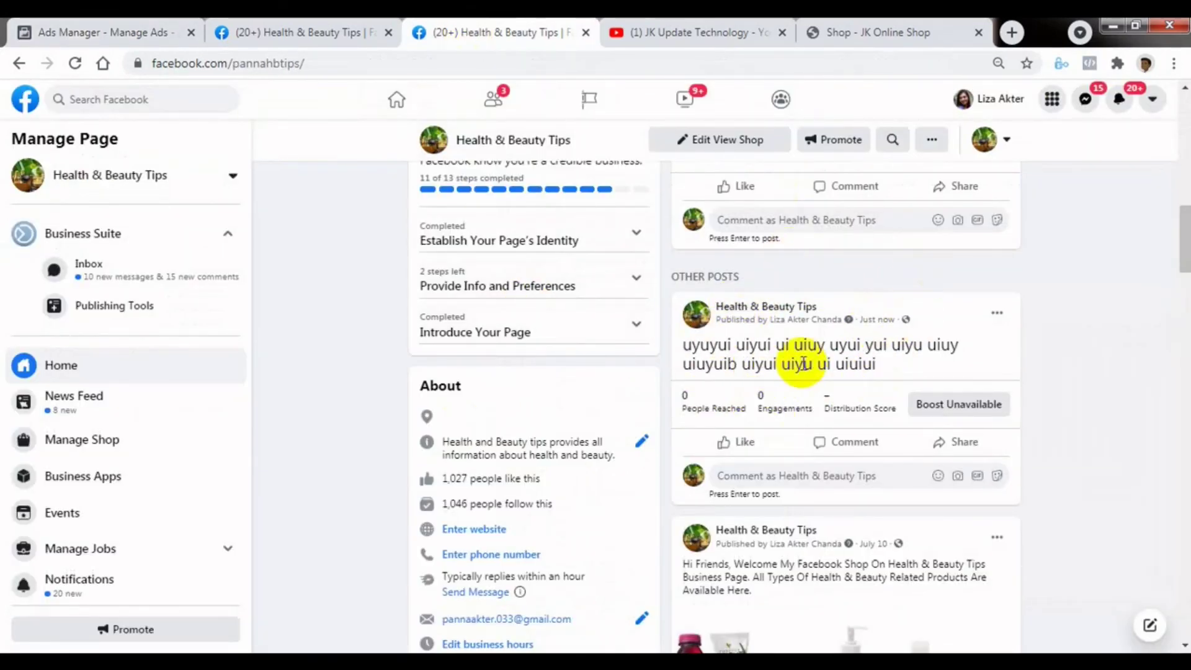
{"action": "left_click", "coordinate": [78, 32]}
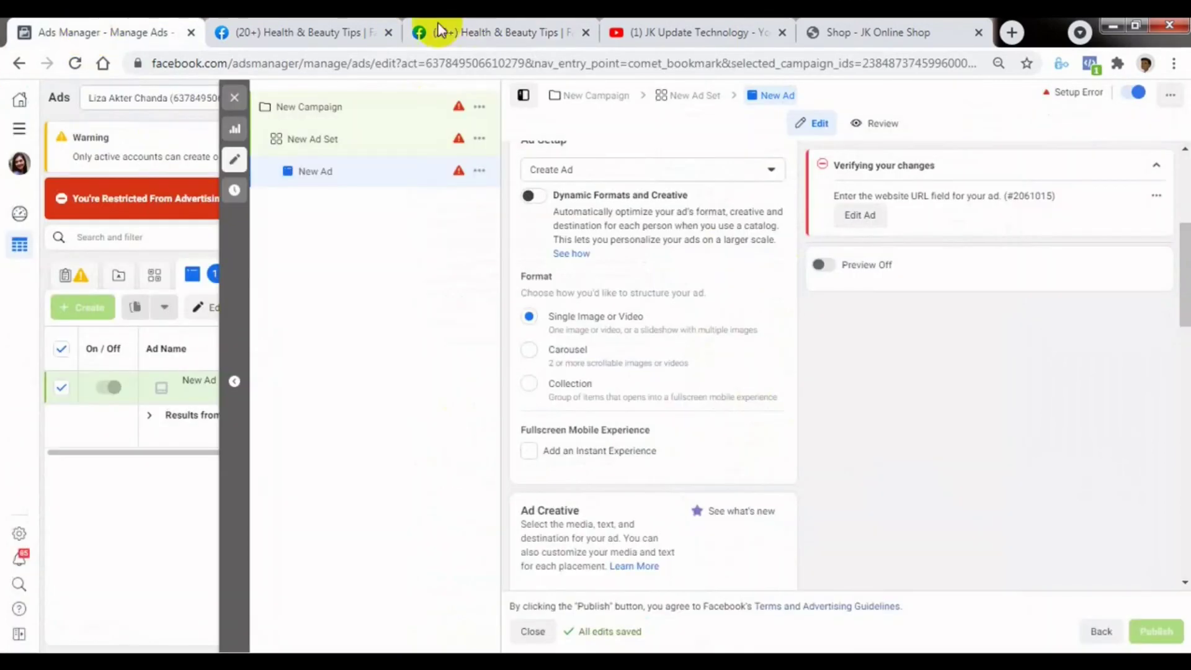
{"action": "scroll", "coordinate": [1178, 261], "scroll_direction": "up", "scroll_amount": 1}
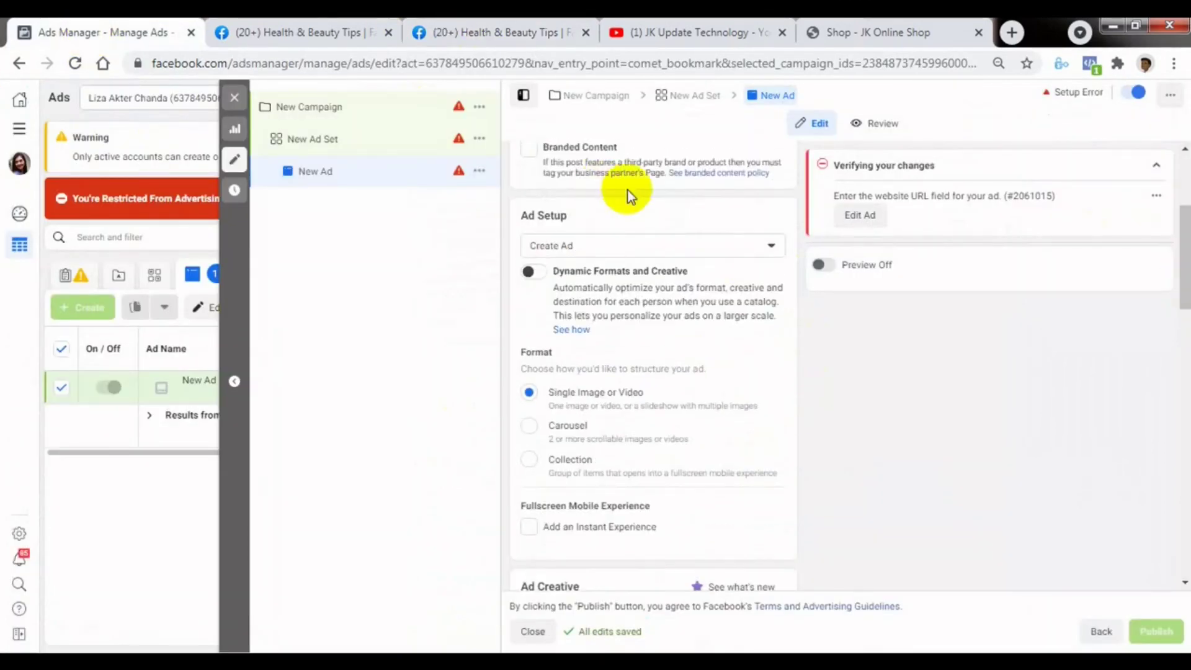
{"action": "scroll", "coordinate": [1179, 245], "scroll_direction": "up", "scroll_amount": 2}
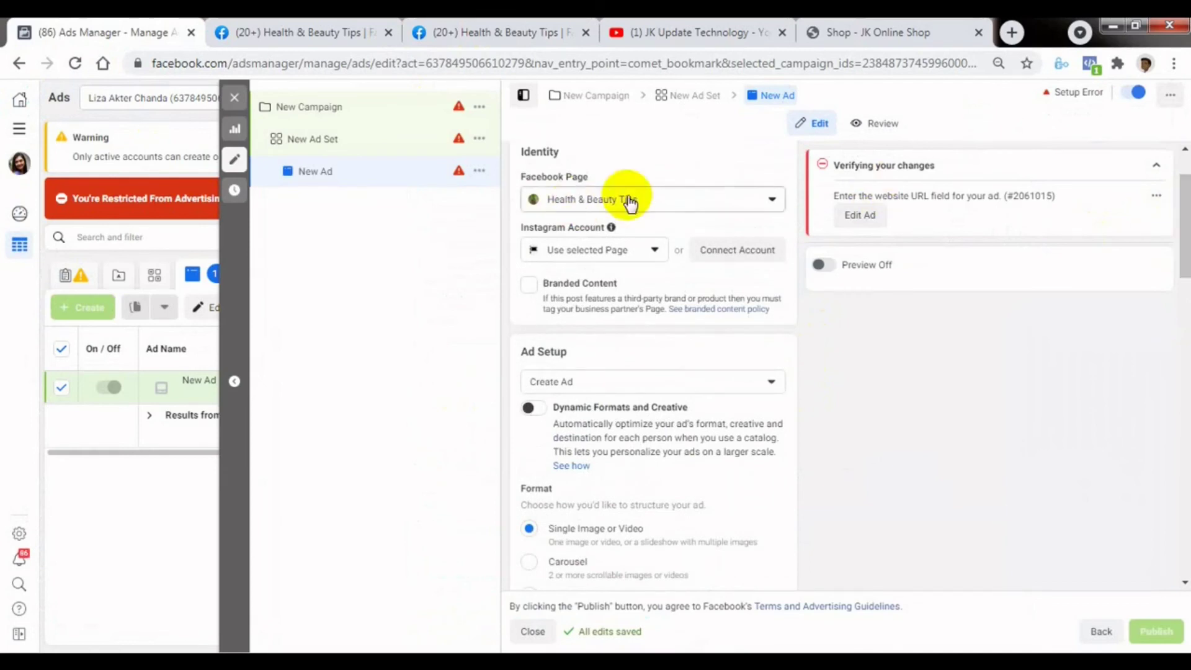
{"action": "left_click_drag", "start_coordinate": [1178, 266], "coordinate": [1138, 255]}
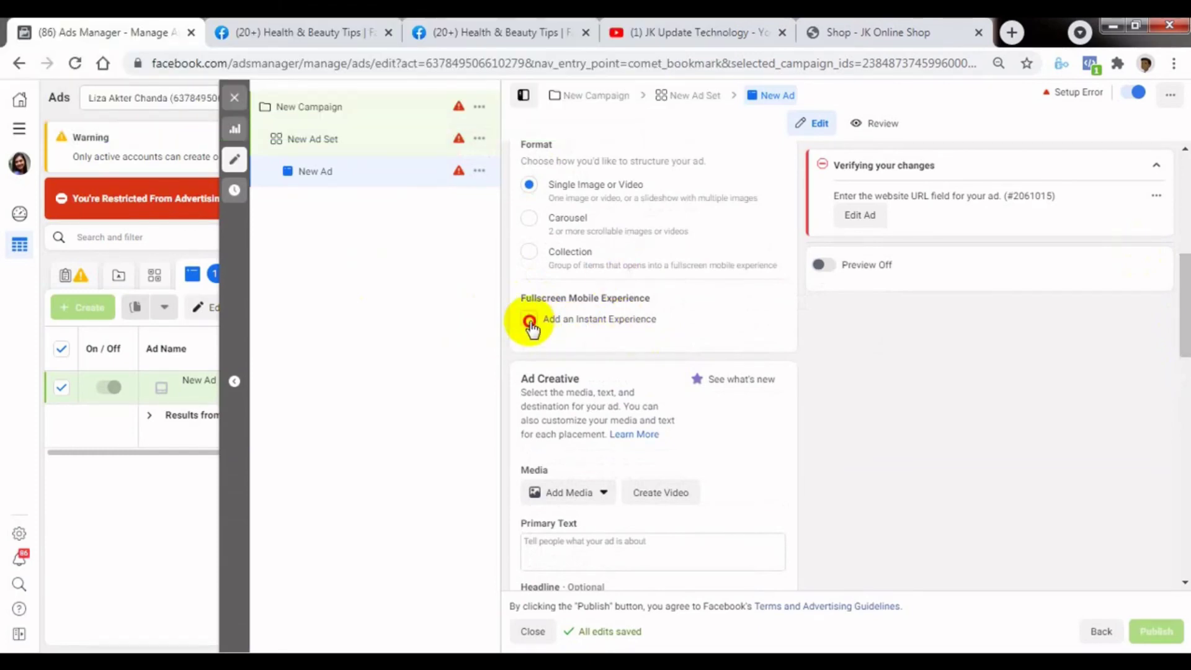
{"action": "left_click", "coordinate": [529, 319]}
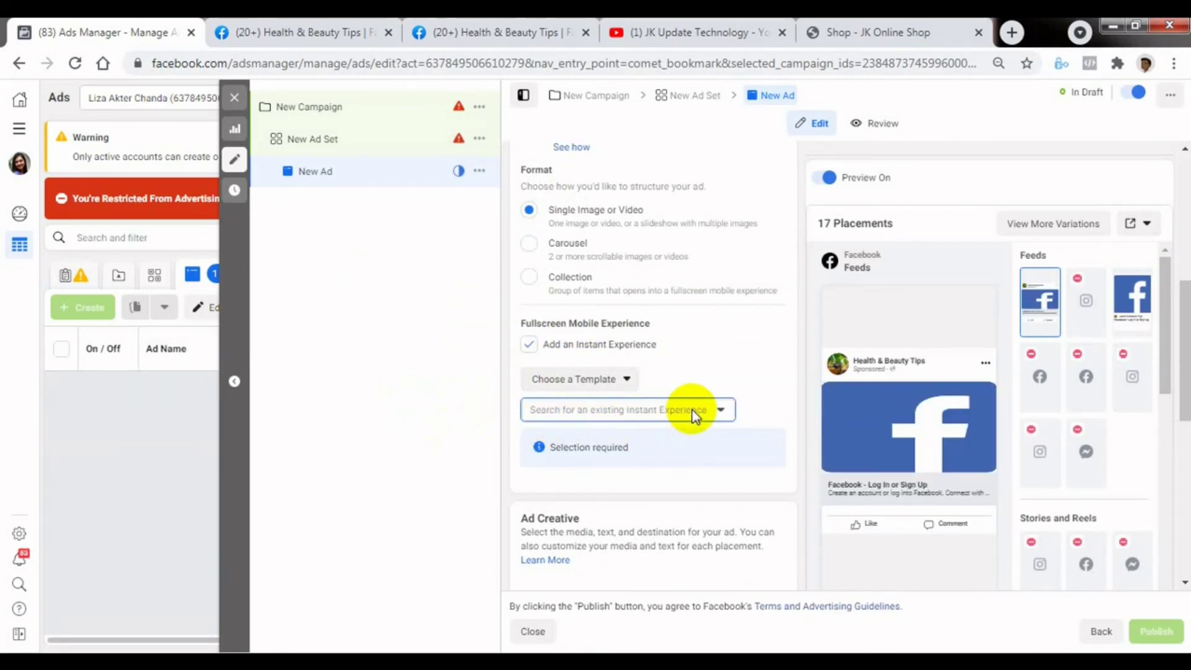
Choose the existing Instant Experience "test canvas post" for the ad.
{"action": "left_click", "coordinate": [568, 412]}
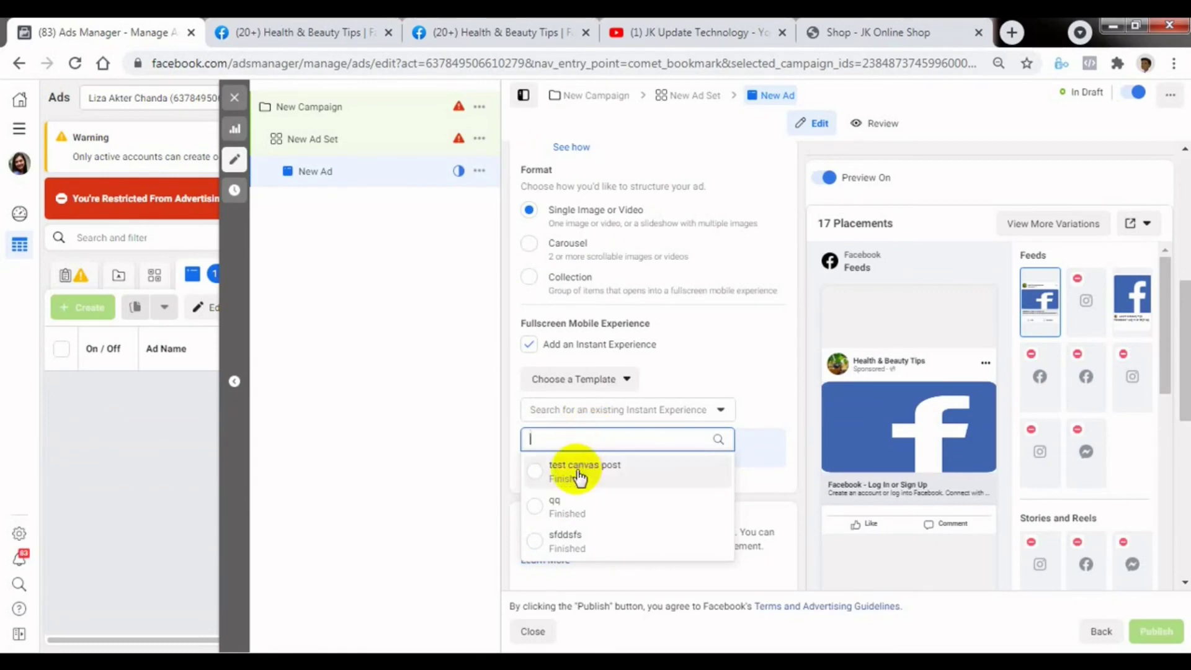
{"action": "left_click", "coordinate": [499, 32]}
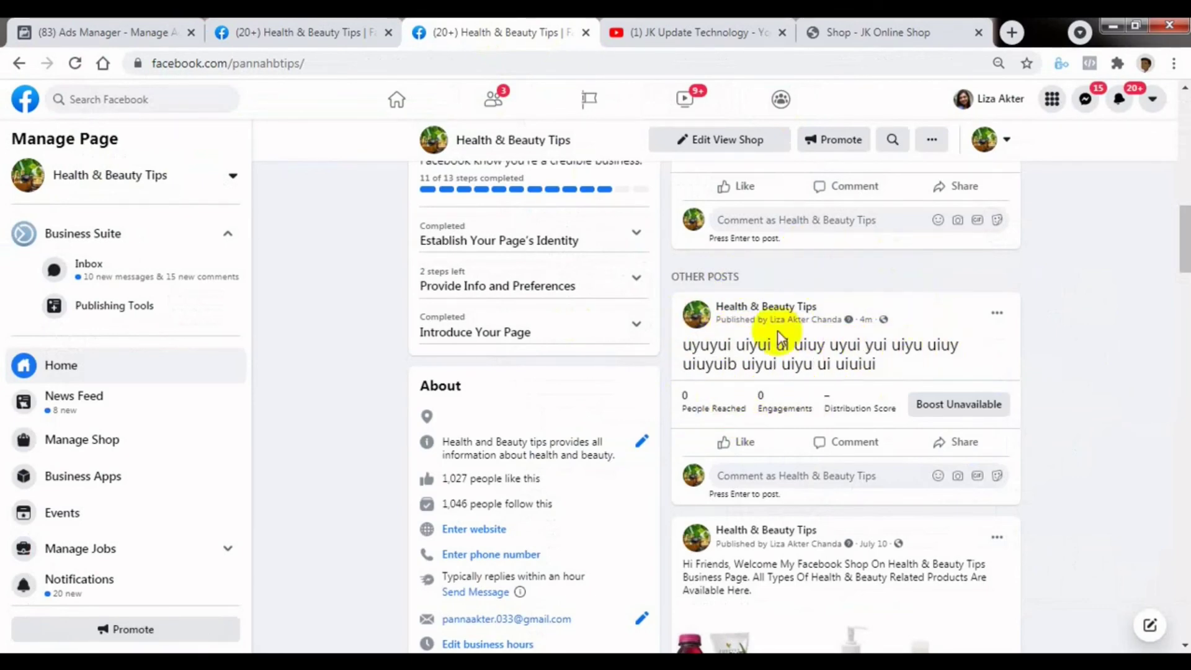
{"action": "left_click", "coordinate": [88, 41]}
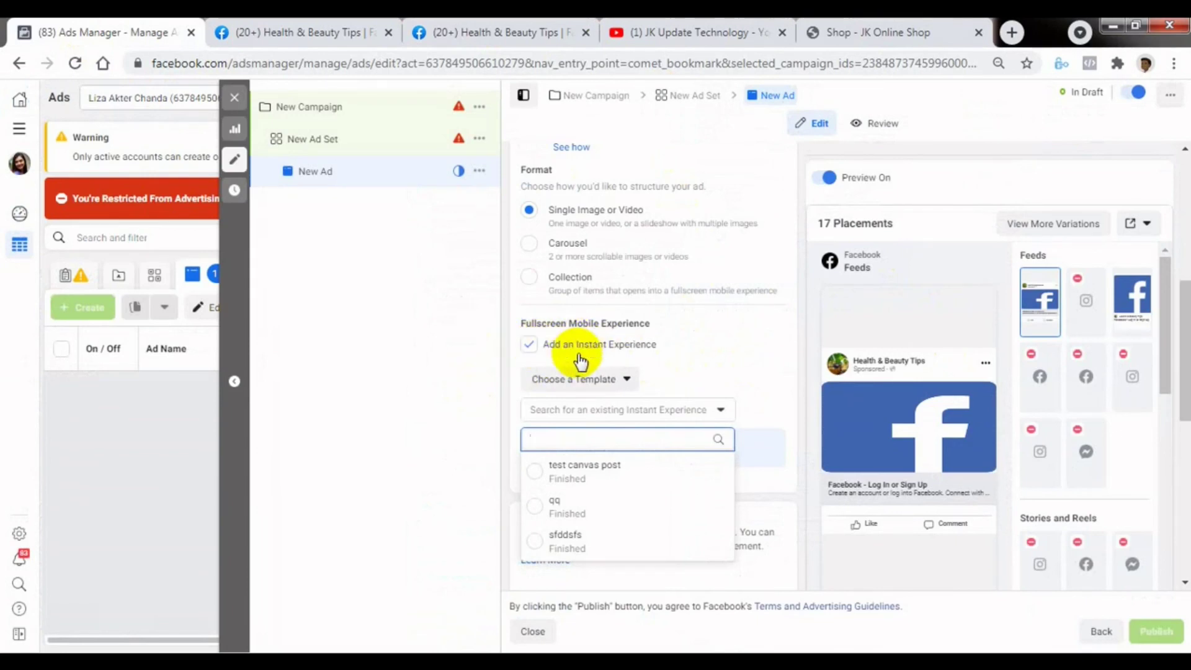
{"action": "left_click", "coordinate": [585, 411]}
{"action": "left_click", "coordinate": [583, 411]}
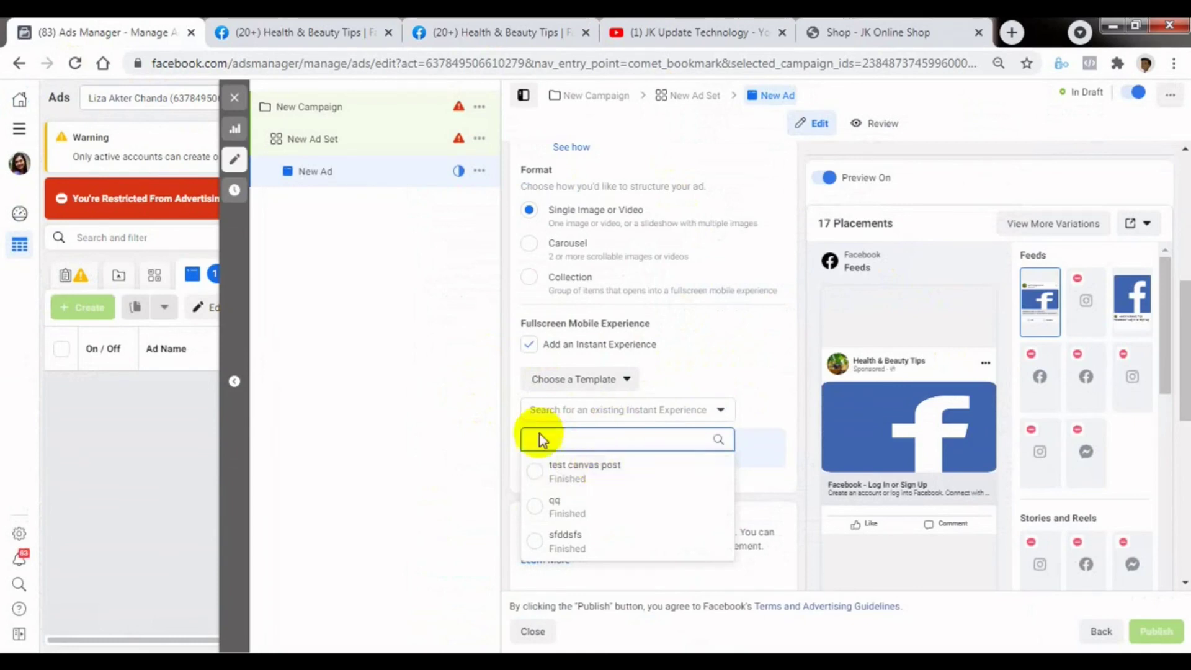
{"action": "left_click", "coordinate": [597, 470]}
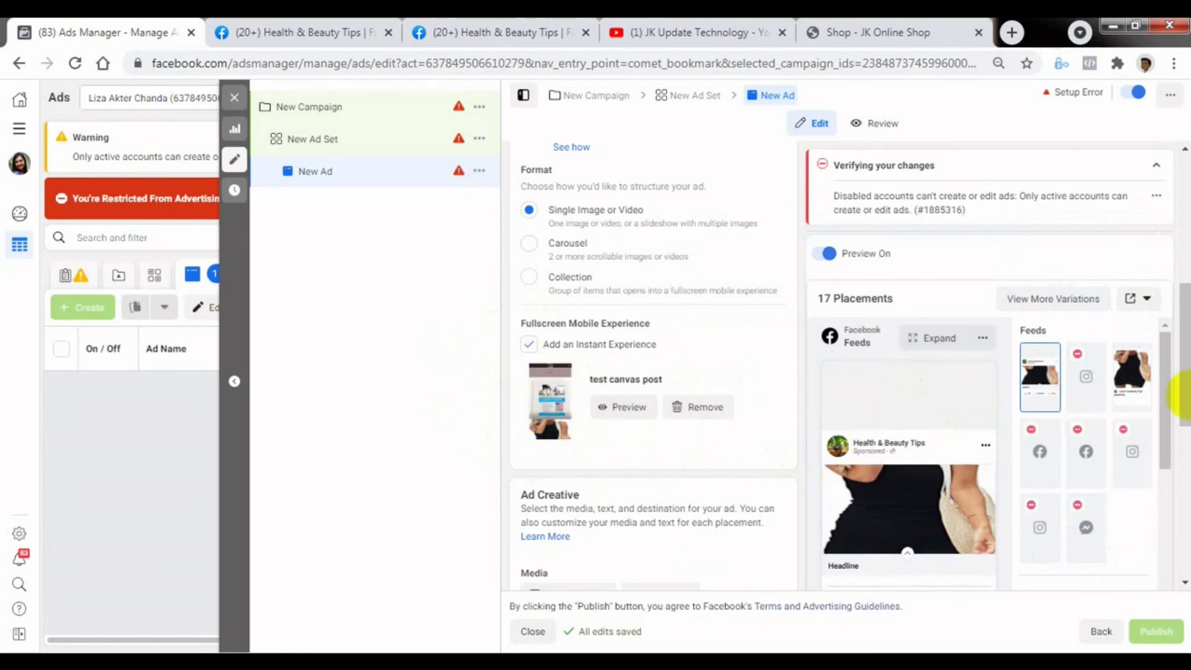
Enter "ppppppp" as the ad's primary text and "hjghghj" as its headline.
{"action": "left_click_drag", "start_coordinate": [1182, 397], "coordinate": [1183, 417]}
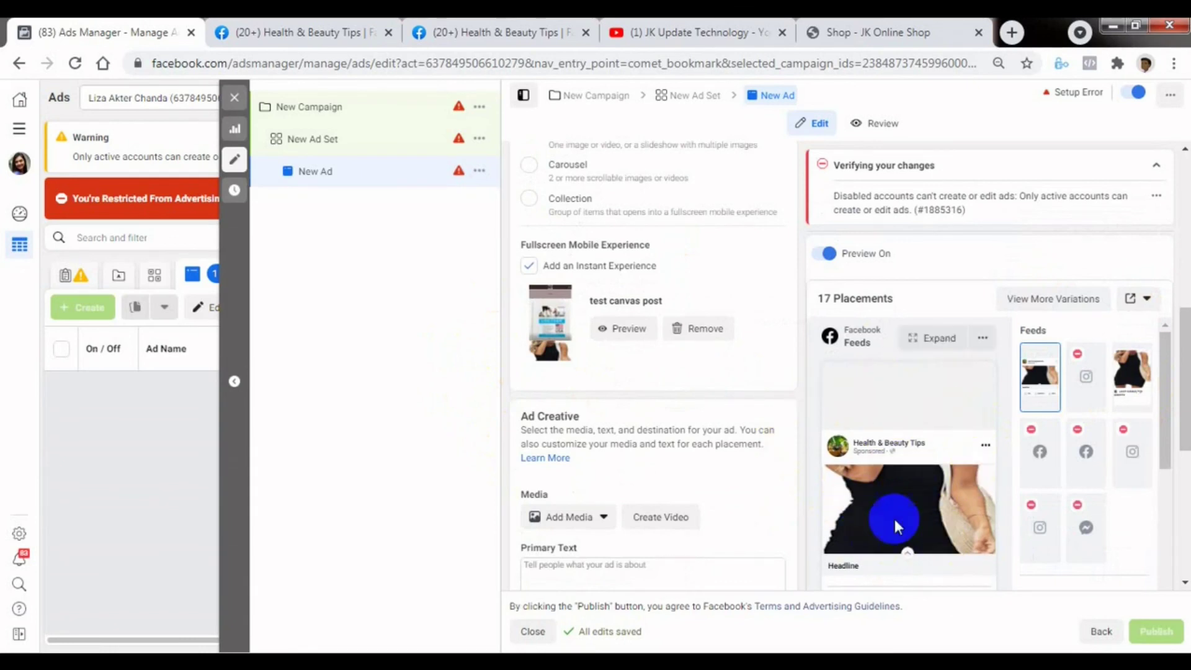
{"action": "left_click_drag", "start_coordinate": [1176, 425], "coordinate": [1181, 504]}
{"action": "left_click", "coordinate": [528, 345]}
{"action": "type", "text": "ppppppp"}
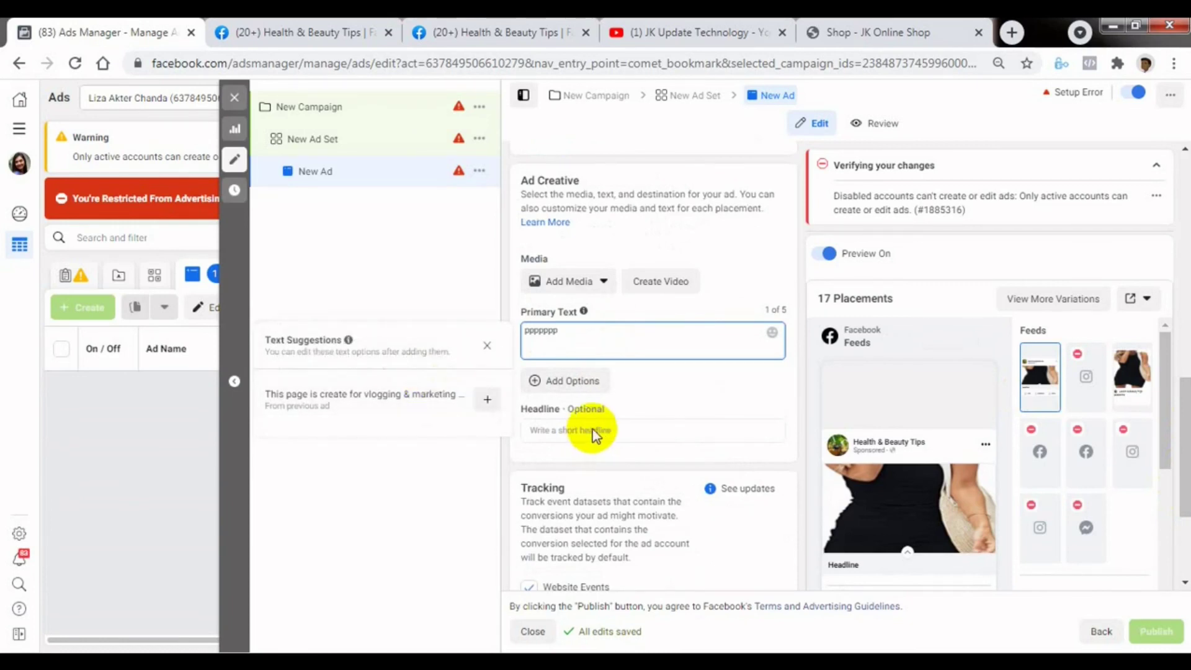
{"action": "left_click", "coordinate": [595, 432]}
{"action": "type", "text": "hjghgh"}
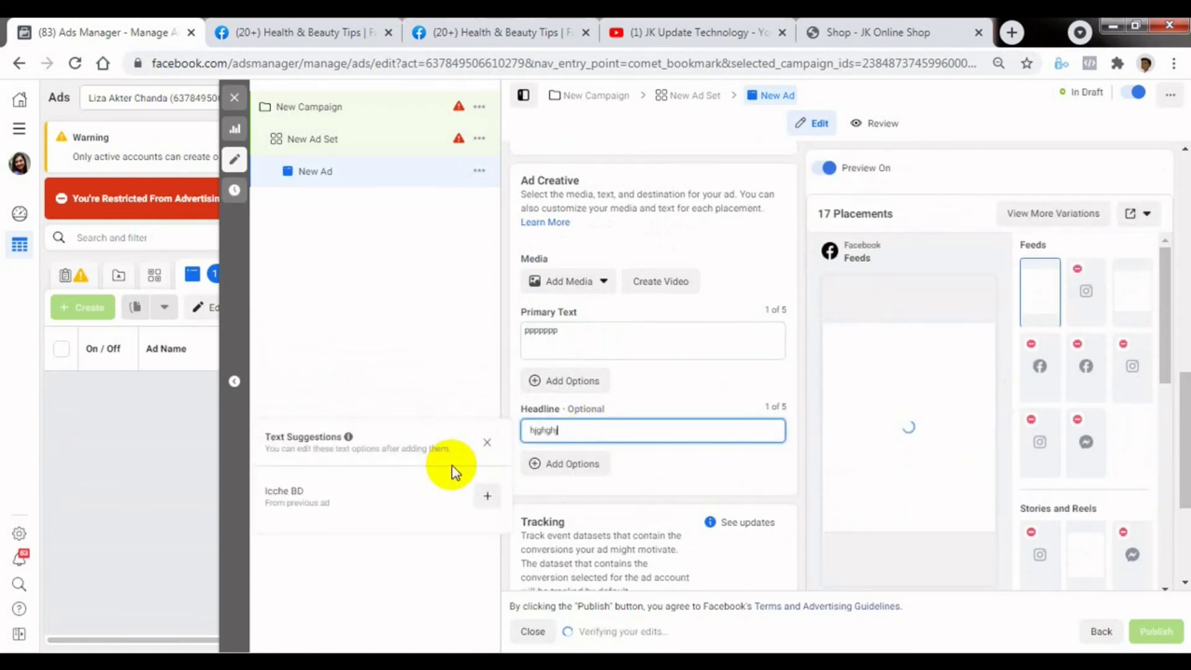
{"action": "type", "text": "j"}
{"action": "left_click", "coordinate": [465, 336]}
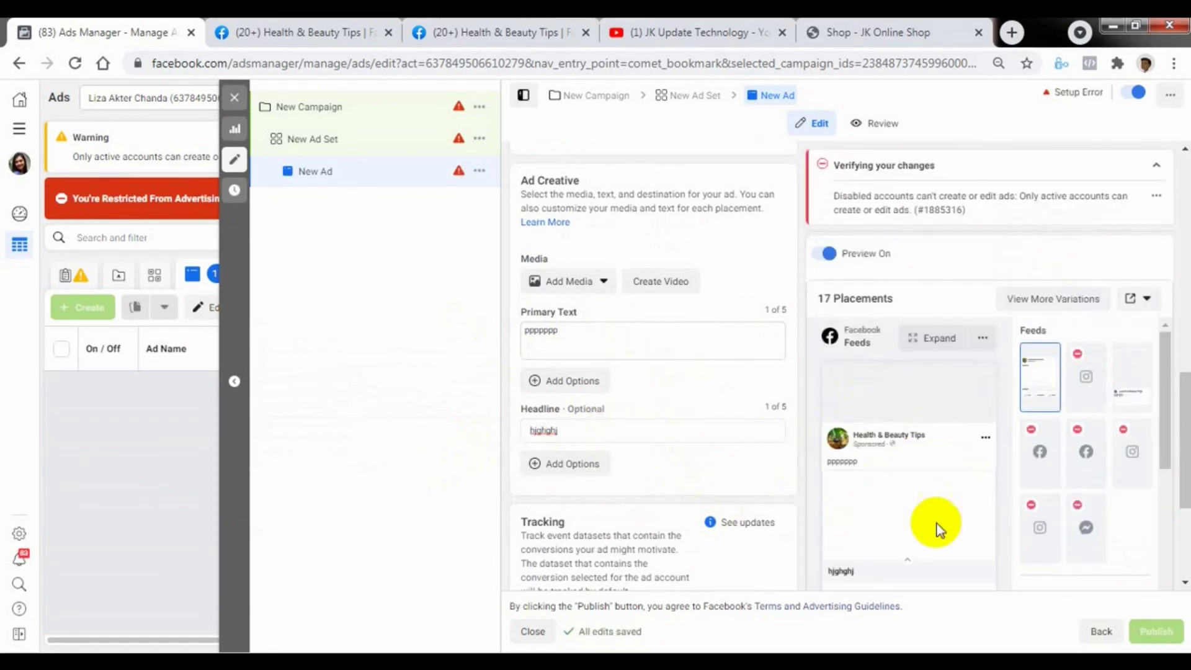
Review the ad's tracking settings and feed preview, and check the posts on the Health & Beauty Tips page.
{"action": "scroll", "coordinate": [1182, 493], "scroll_direction": "down", "scroll_amount": 2}
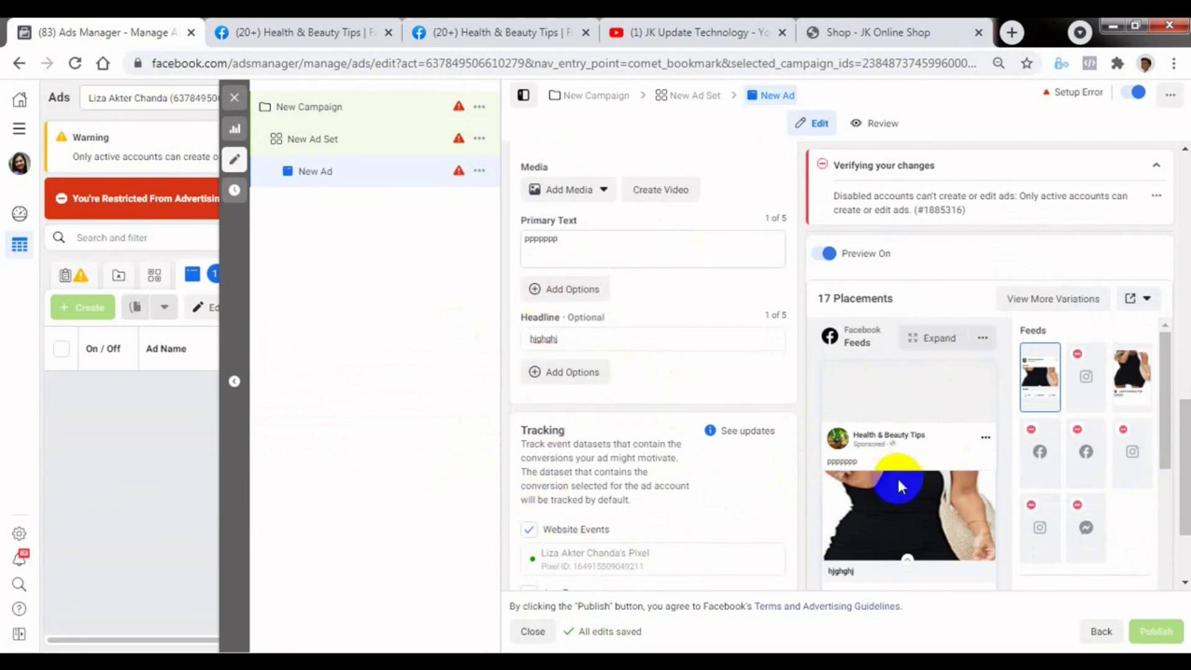
{"action": "scroll", "coordinate": [1173, 509], "scroll_direction": "down", "scroll_amount": 3}
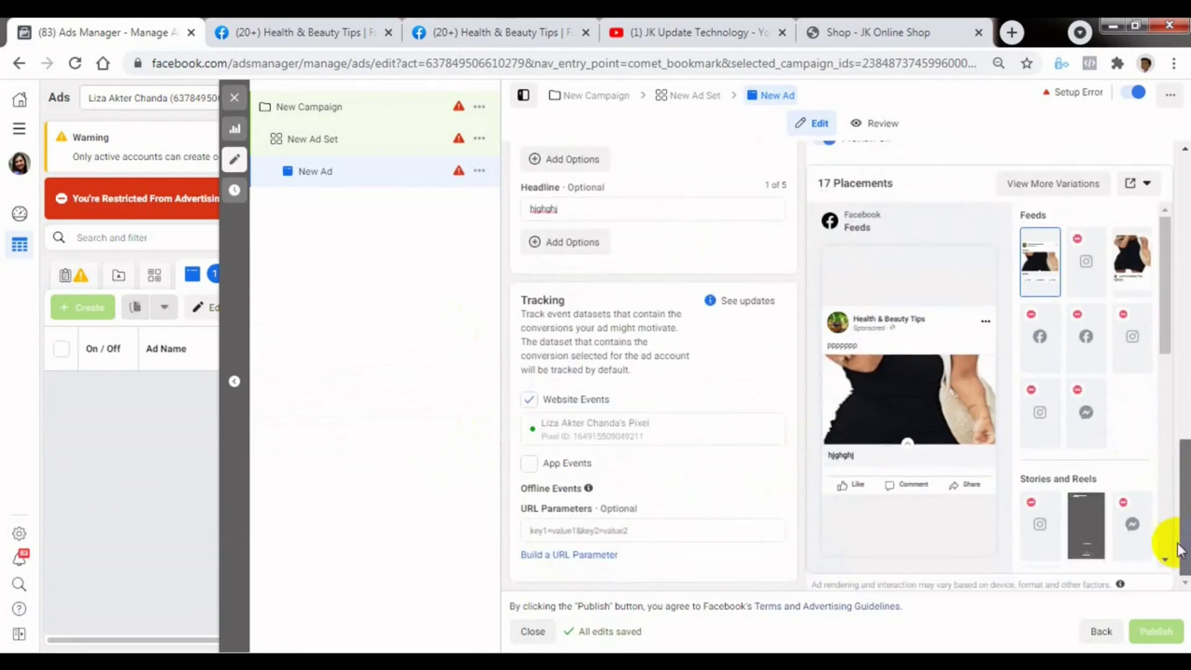
{"action": "mouse_move", "coordinate": [893, 421]}
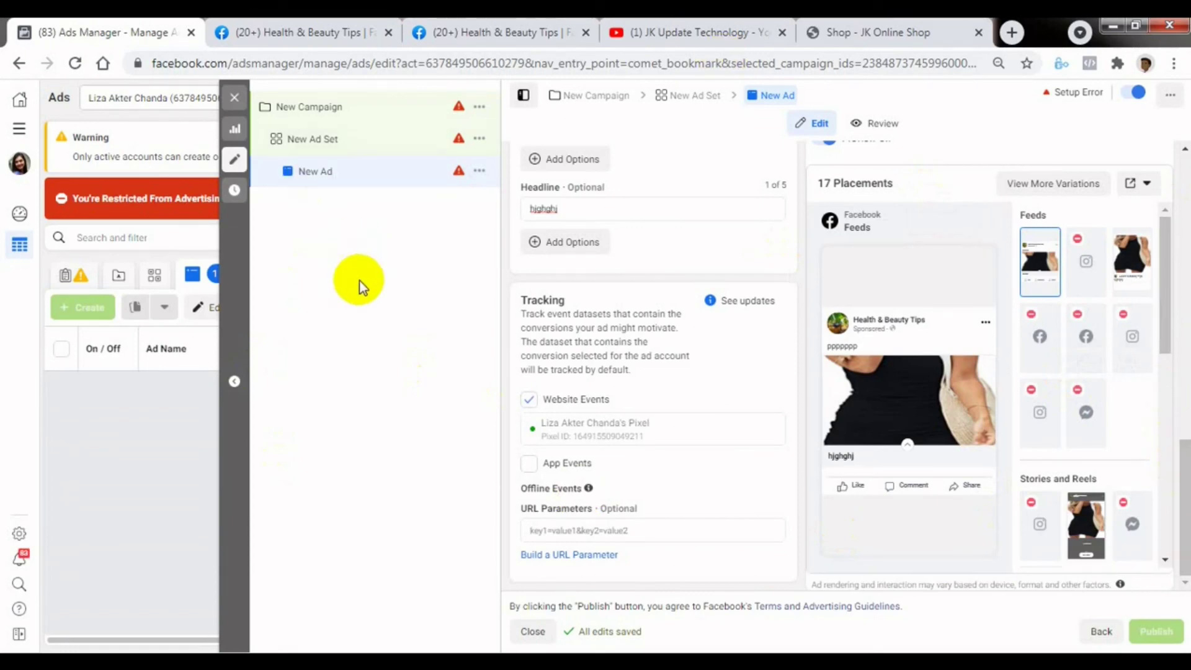
{"action": "left_click", "coordinate": [471, 33]}
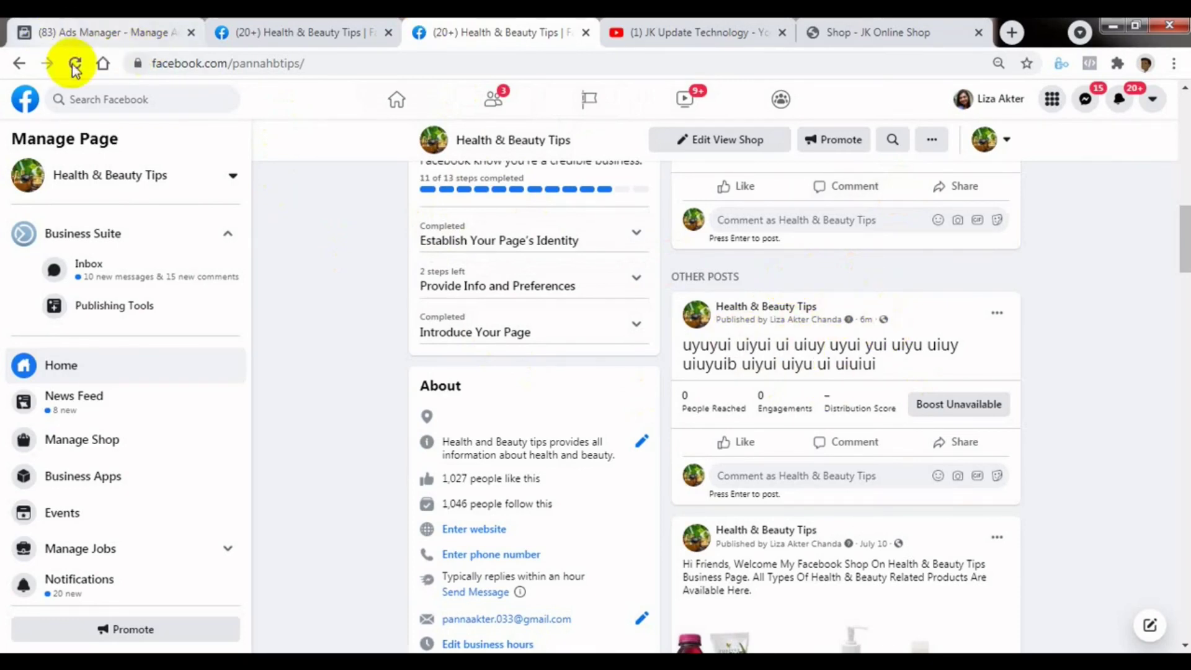
{"action": "left_click", "coordinate": [78, 33]}
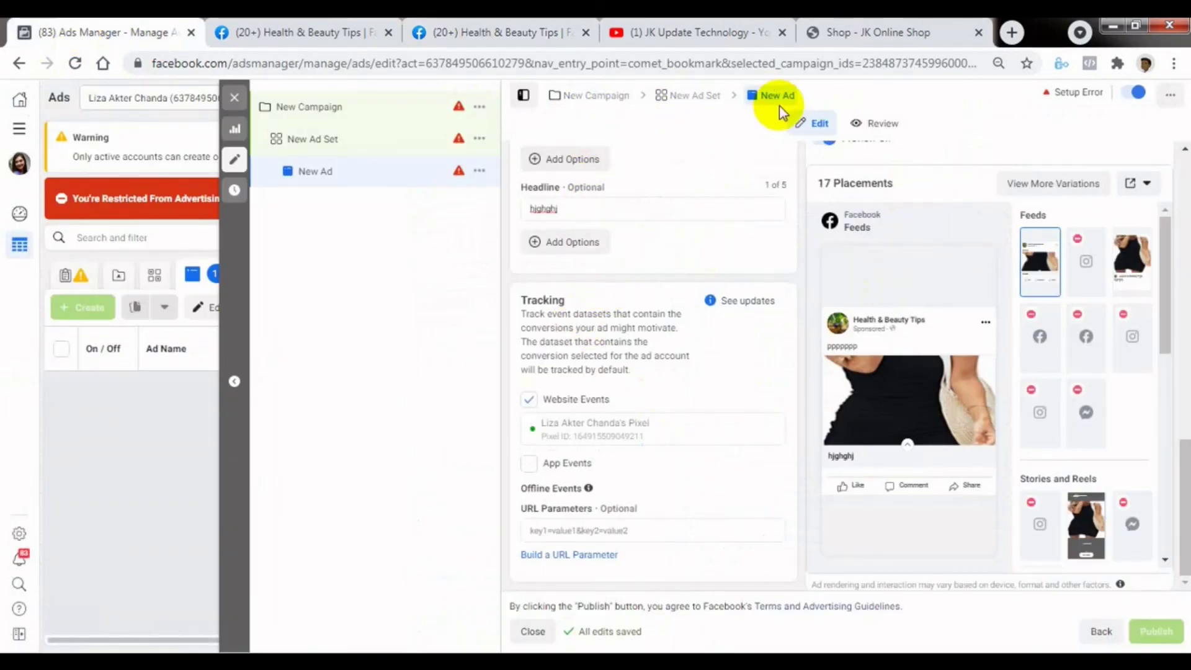
Remove the Instant Experience from the ad, turn it back on and choose "test canvas post" again.
{"action": "left_click_drag", "start_coordinate": [1181, 466], "coordinate": [1184, 177]}
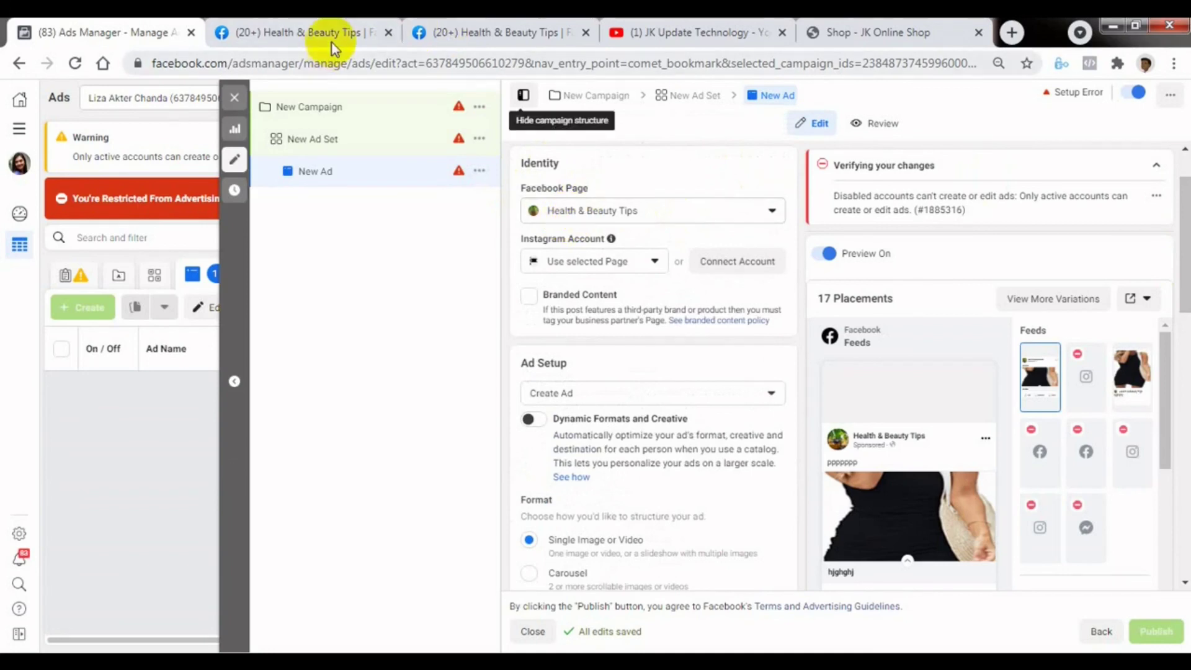
{"action": "left_click_drag", "start_coordinate": [1182, 207], "coordinate": [1180, 324]}
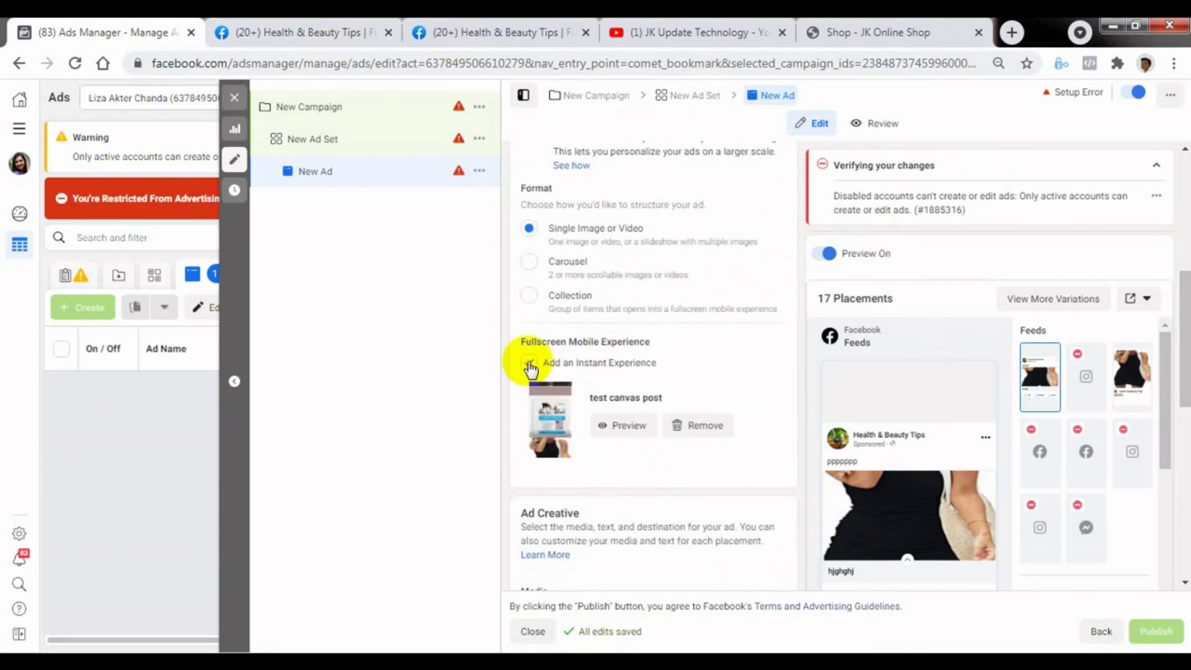
{"action": "left_click", "coordinate": [529, 363]}
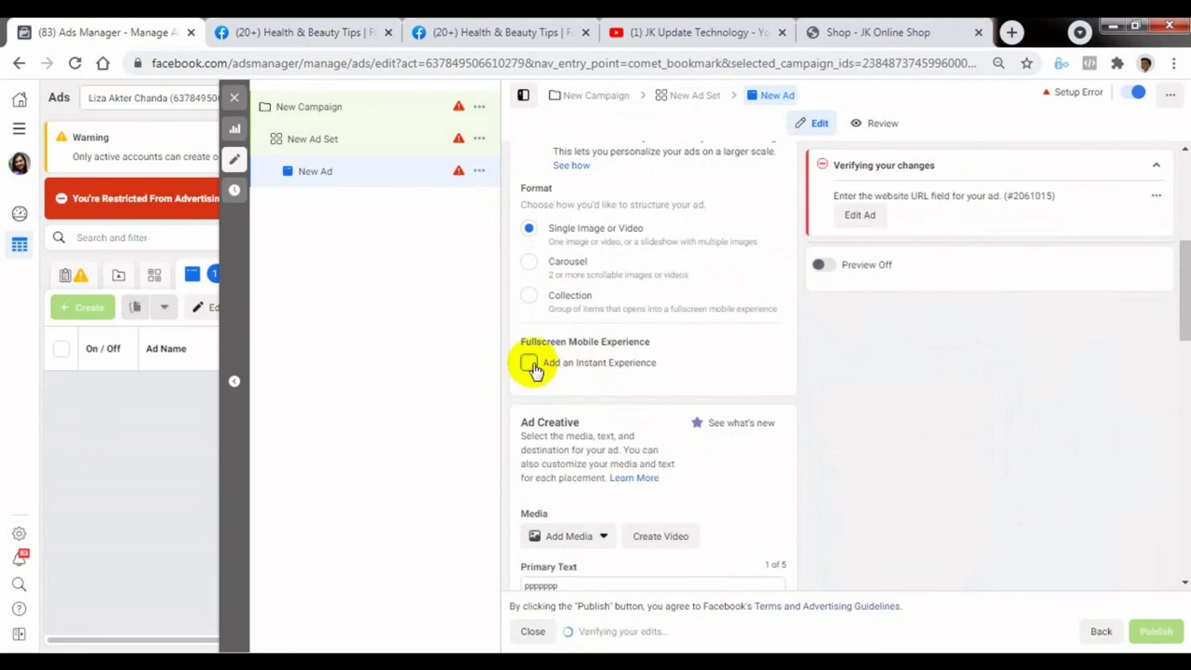
{"action": "left_click", "coordinate": [529, 363]}
{"action": "left_click", "coordinate": [630, 428]}
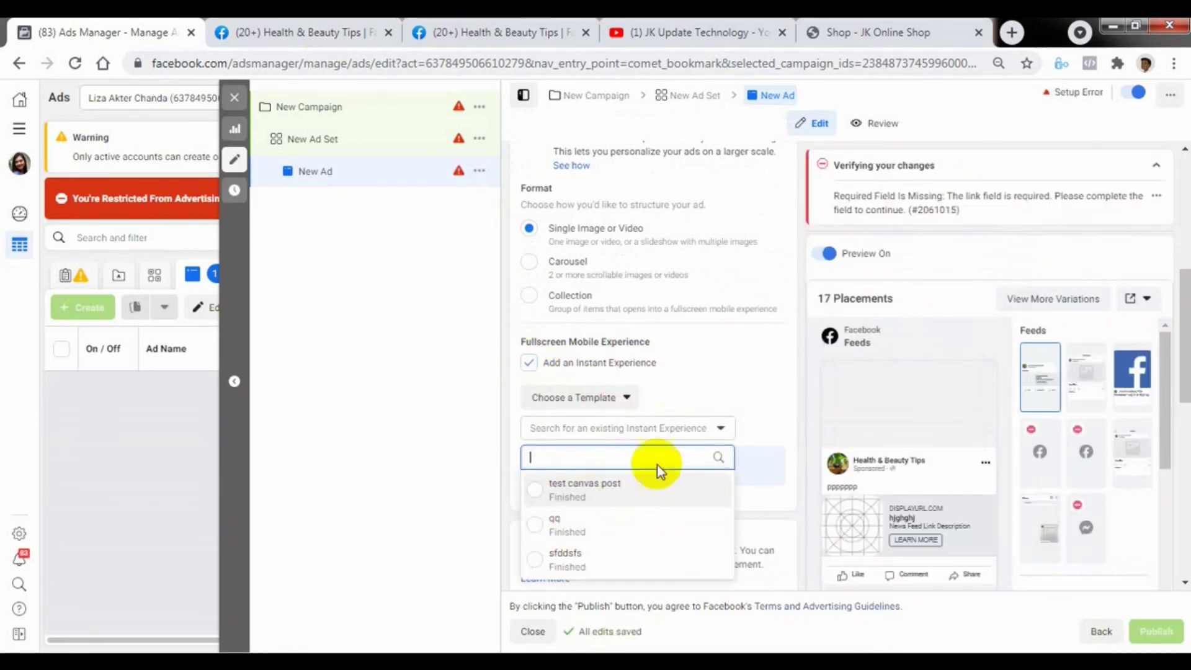
{"action": "left_click", "coordinate": [544, 32]}
{"action": "left_click", "coordinate": [124, 34]}
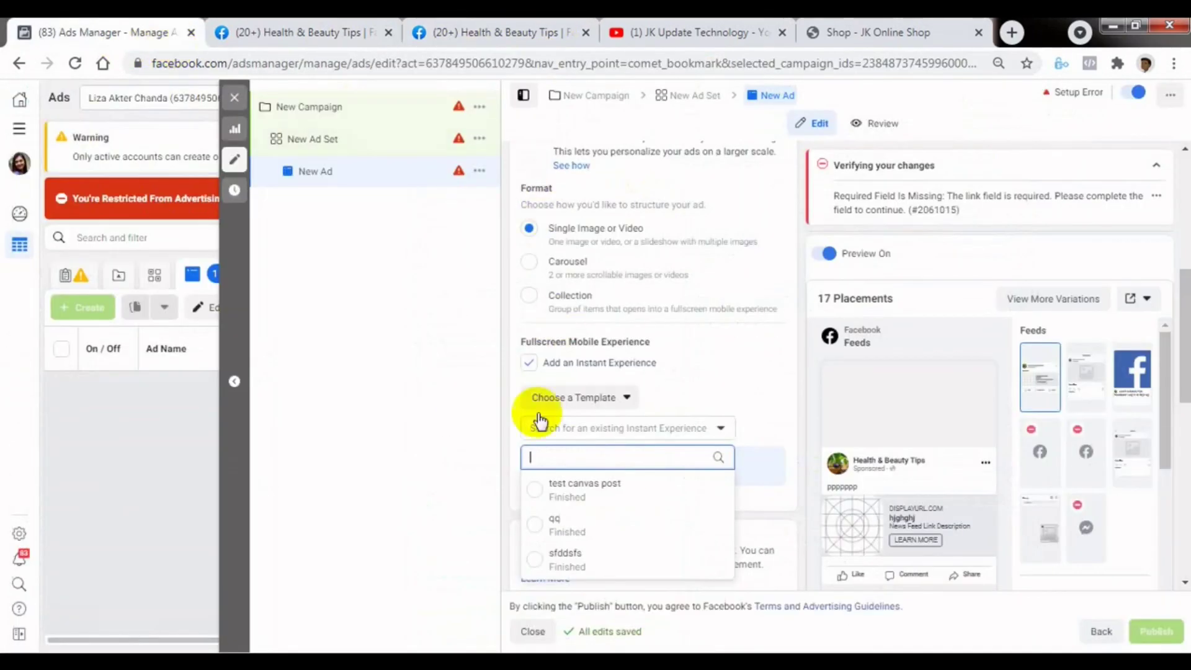
{"action": "left_click", "coordinate": [582, 487]}
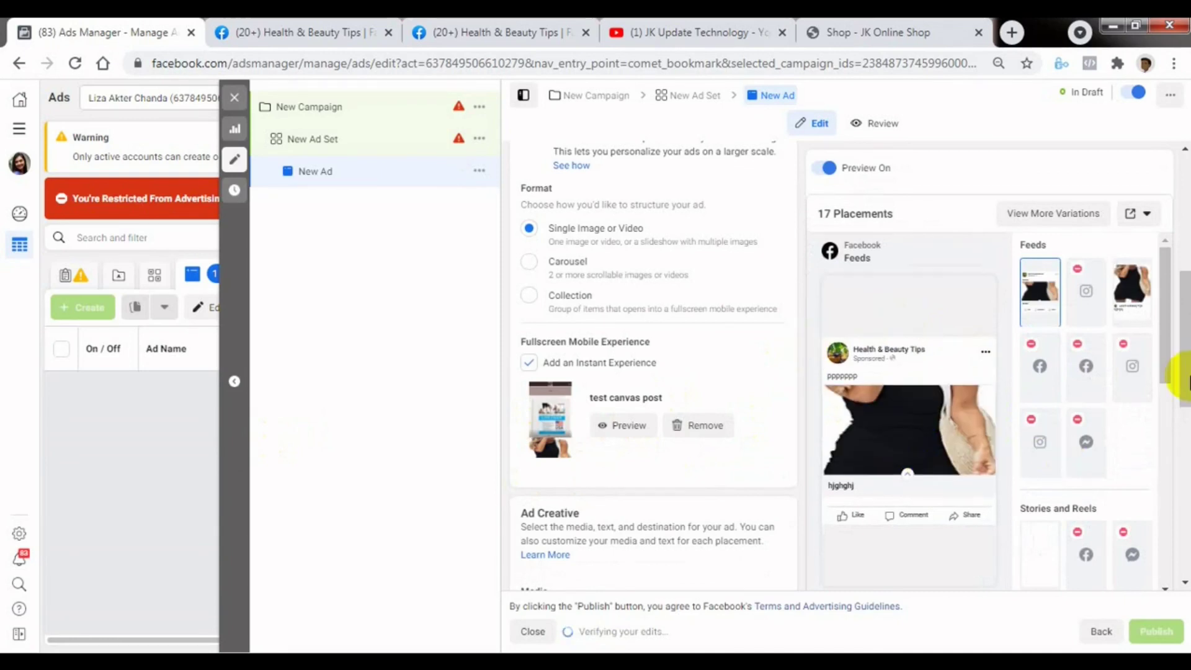
Check the ad creative text, tracking section and Facebook feed preview of the ad.
{"action": "scroll", "coordinate": [682, 372], "scroll_direction": "down", "scroll_amount": 5}
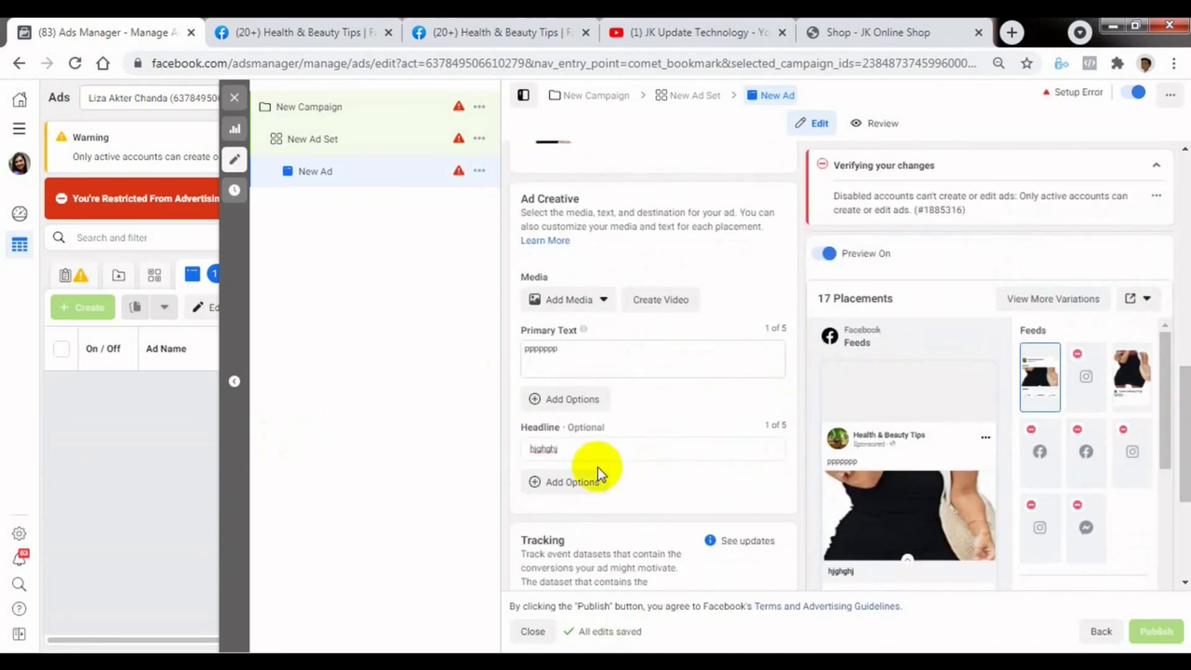
{"action": "left_click", "coordinate": [923, 522]}
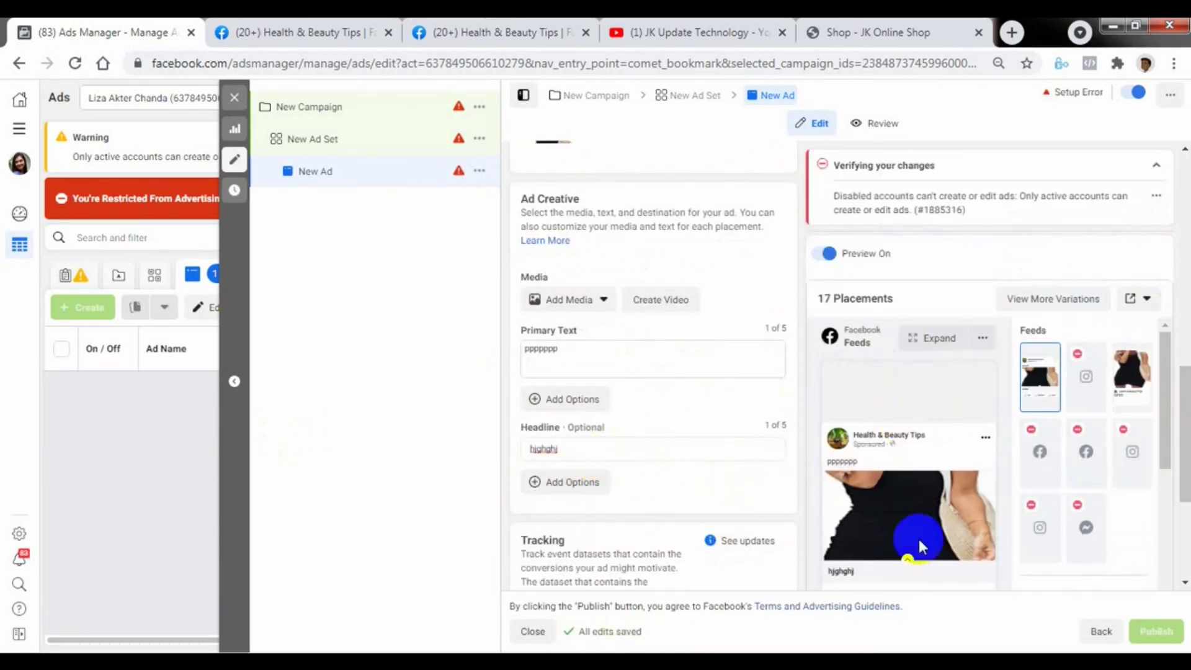
{"action": "left_click_drag", "start_coordinate": [1169, 498], "coordinate": [1170, 570]}
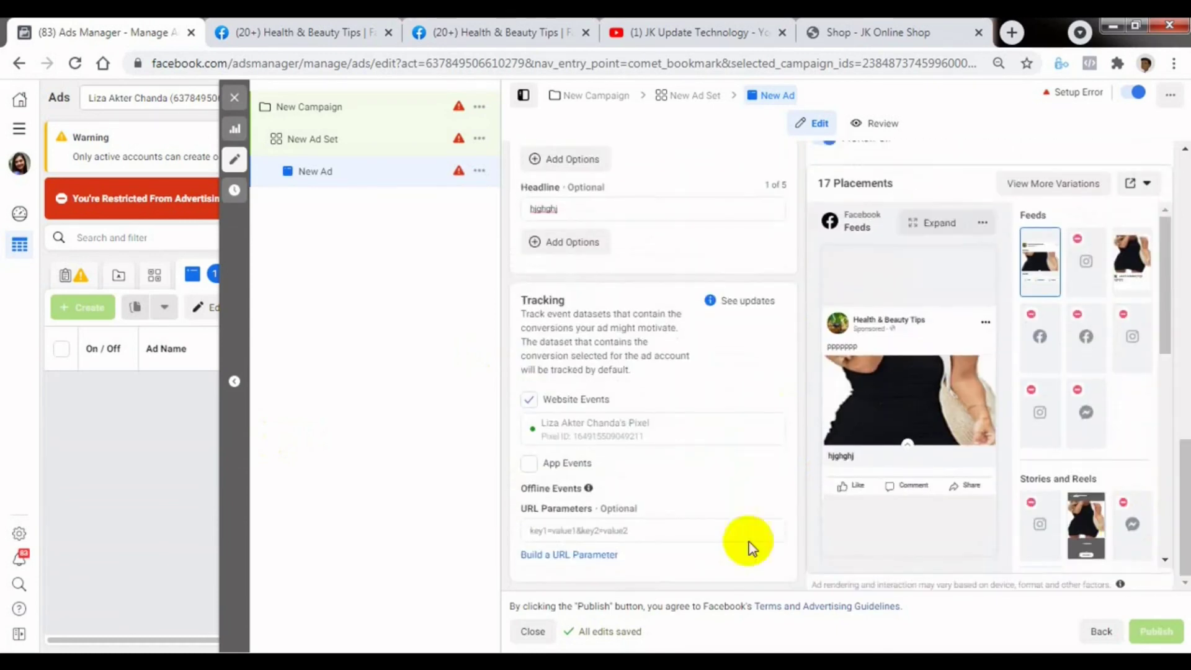
{"action": "left_click", "coordinate": [847, 445]}
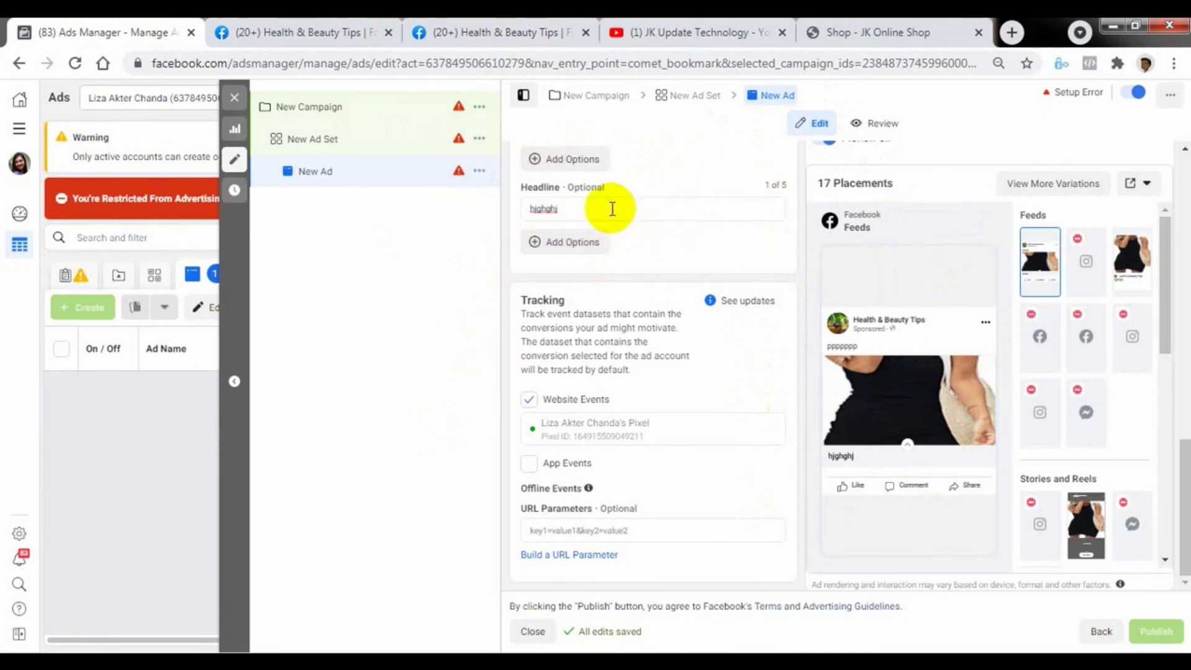
Reset the ad's Instant Experience option and reselect the existing "test canvas post".
{"action": "left_click_drag", "start_coordinate": [1181, 479], "coordinate": [1173, 346]}
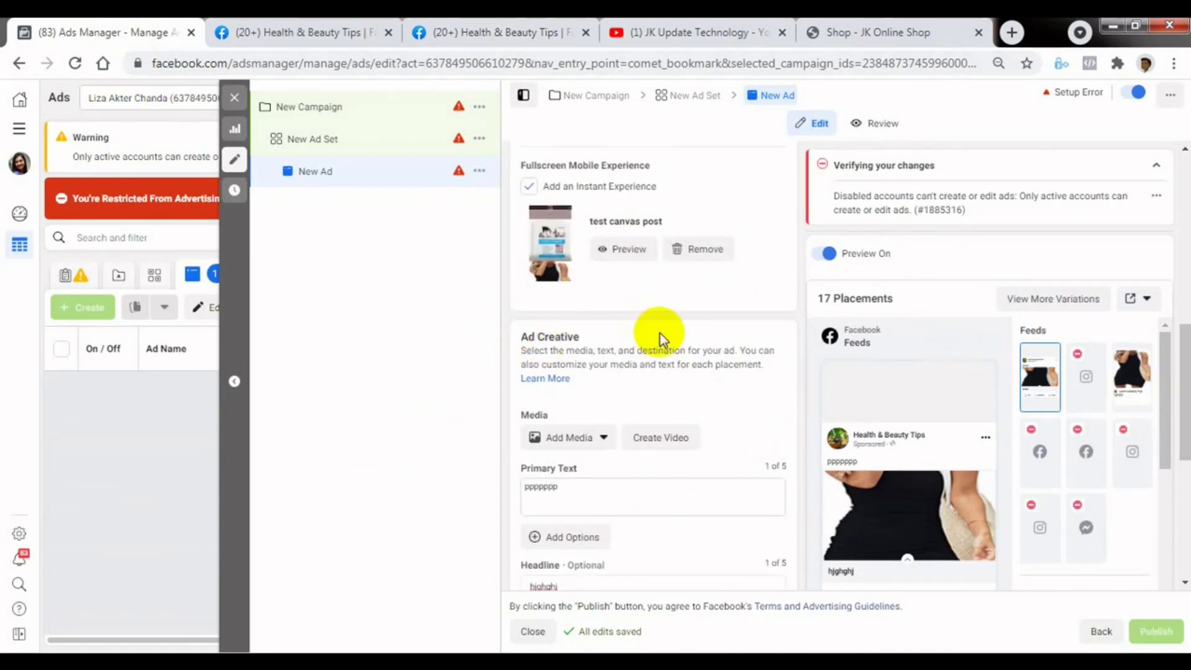
{"action": "left_click", "coordinate": [529, 187]}
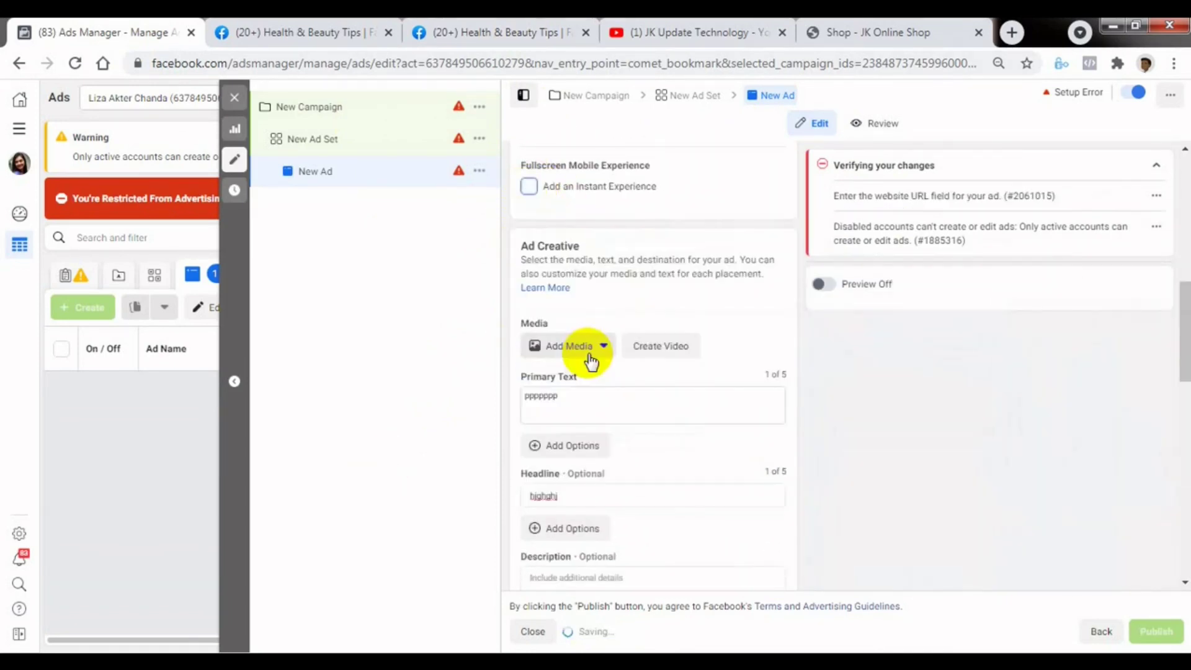
{"action": "left_click", "coordinate": [528, 187]}
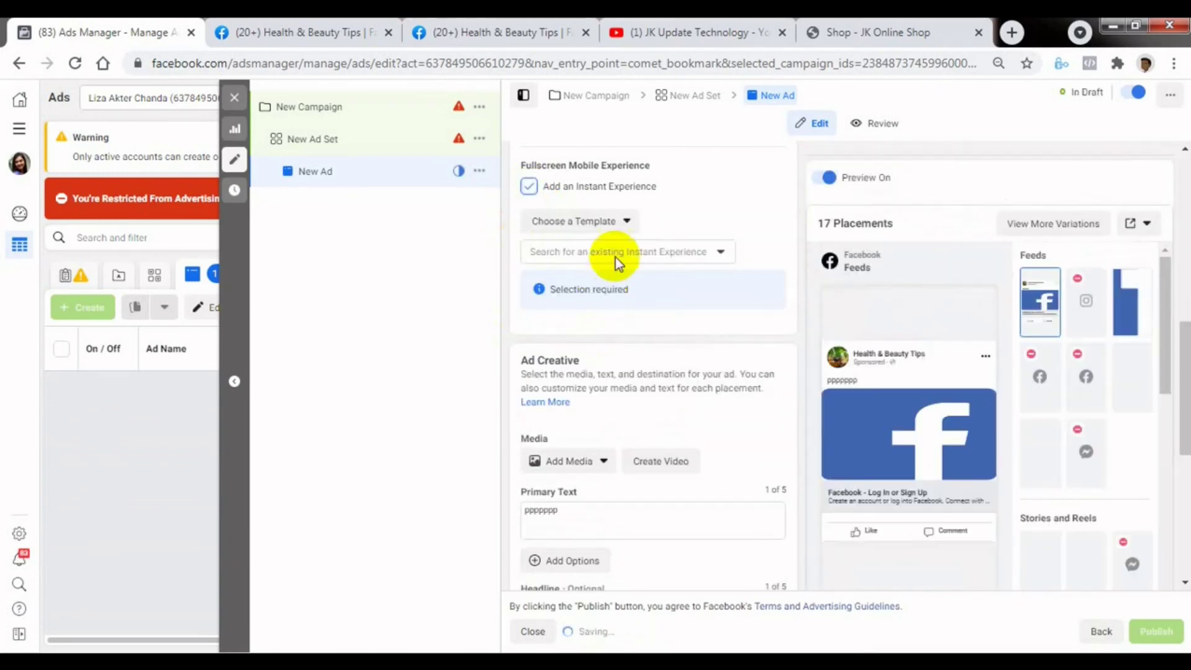
{"action": "left_click", "coordinate": [613, 255]}
{"action": "left_click", "coordinate": [441, 306]}
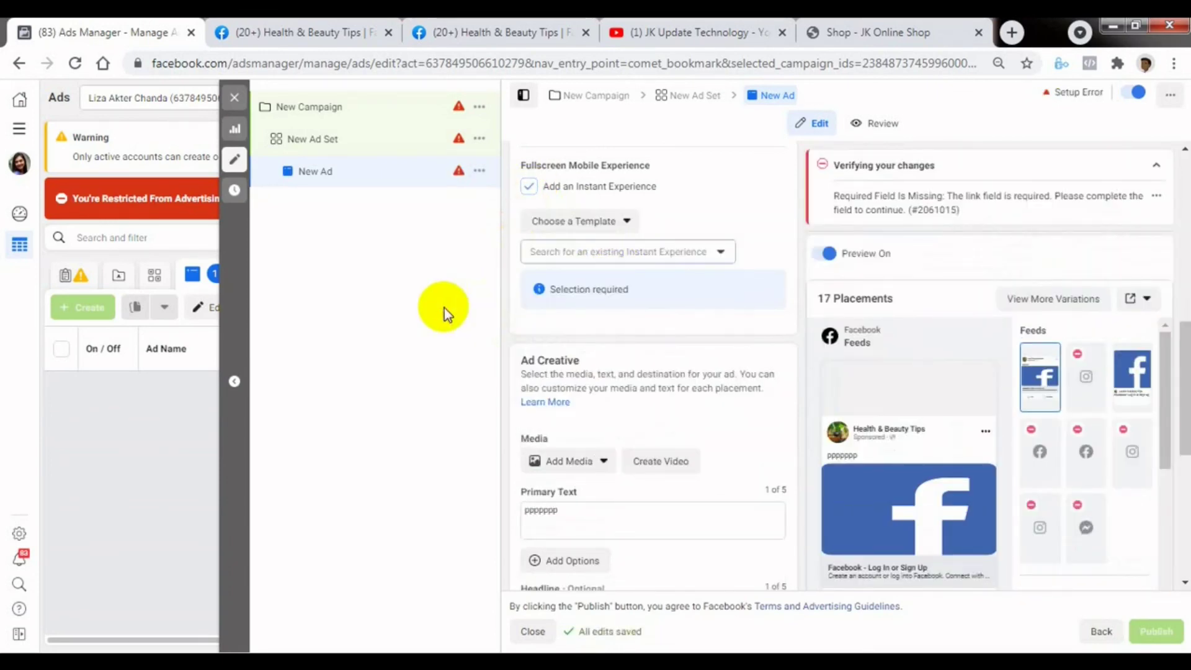
{"action": "left_click", "coordinate": [606, 253]}
{"action": "left_click", "coordinate": [575, 307]}
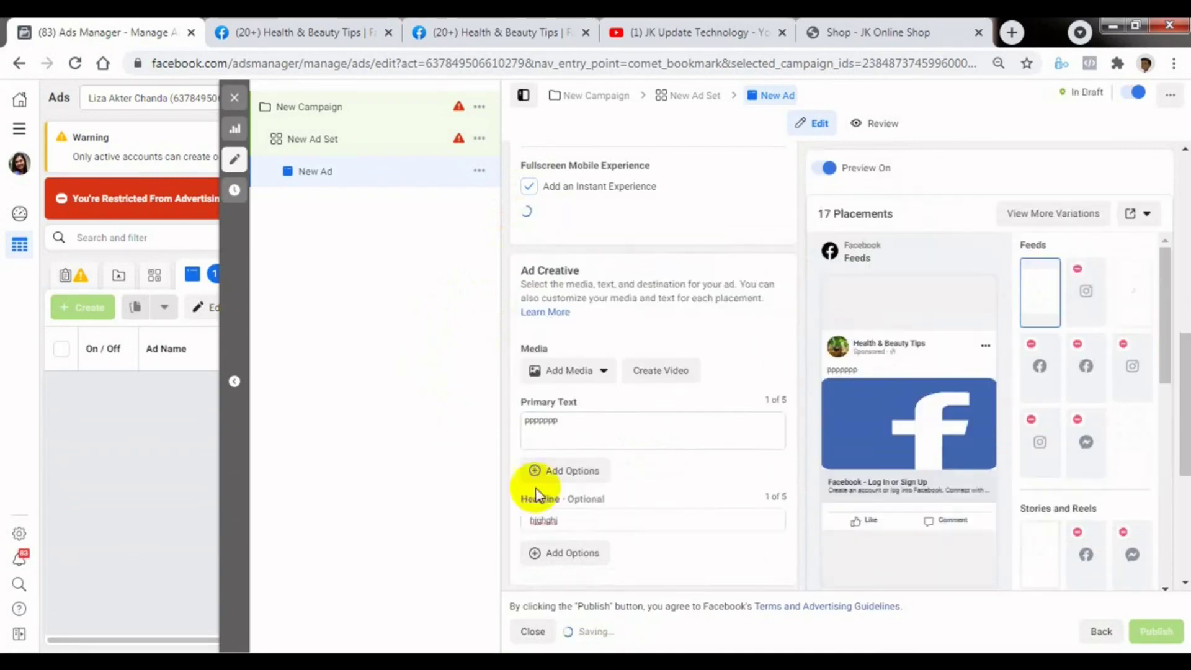